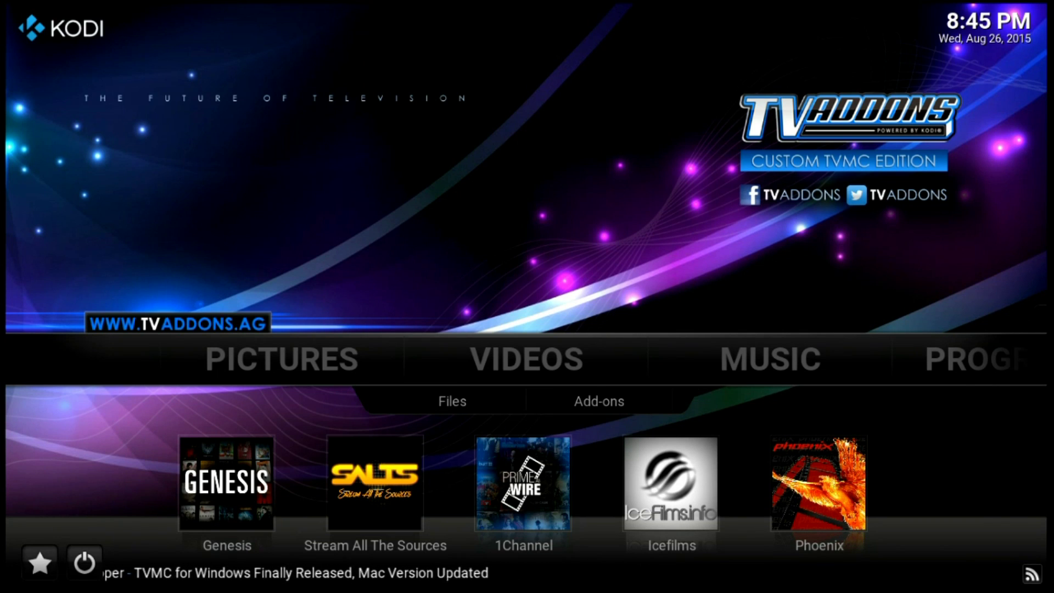
pyautogui.press('Right')
pyautogui.press('super')
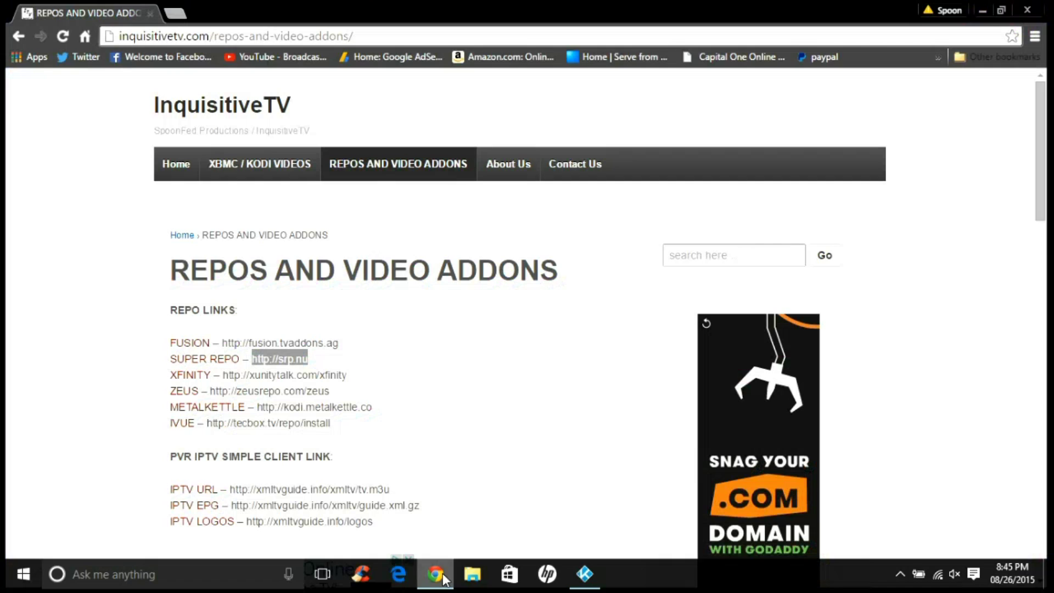
pyautogui.click(435, 574)
pyautogui.scroll(-3, 137, 320)
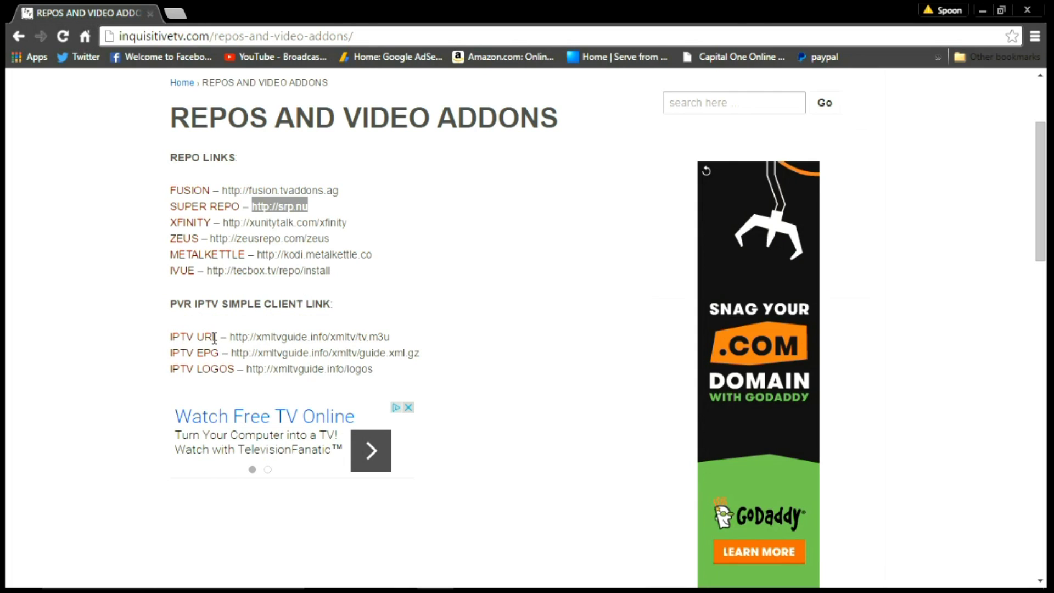
pyautogui.moveTo(397, 337); pyautogui.dragTo(229, 336)
pyautogui.rightClick(237, 336)
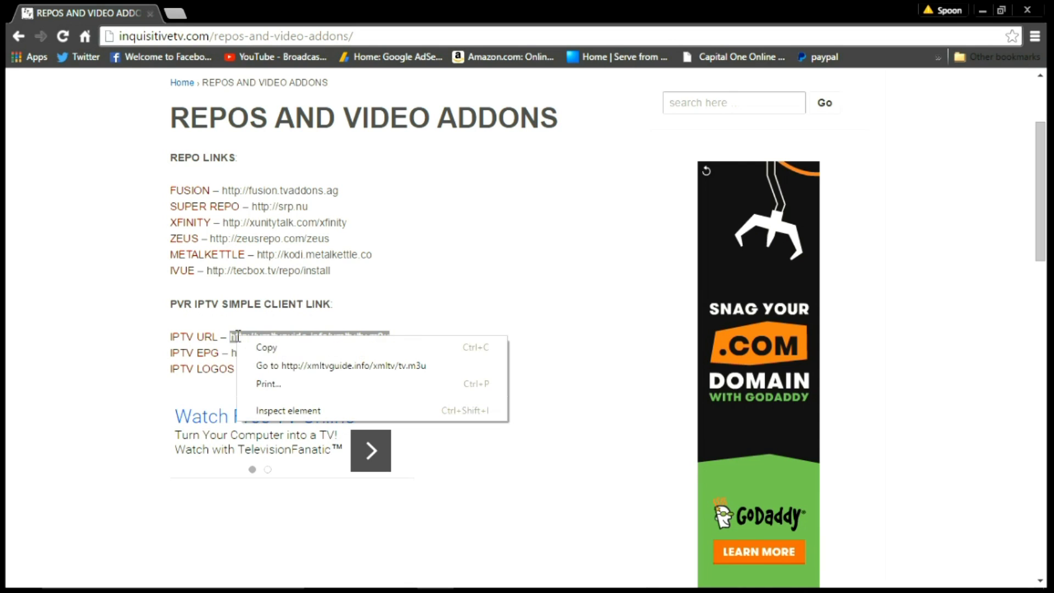
pyautogui.click(276, 348)
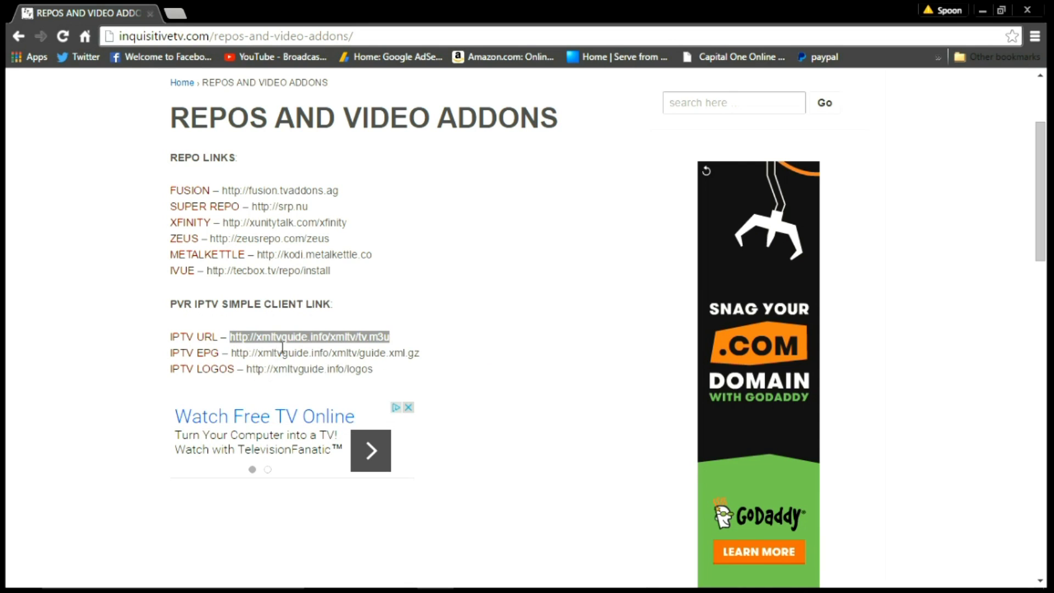
pyautogui.click(978, 10)
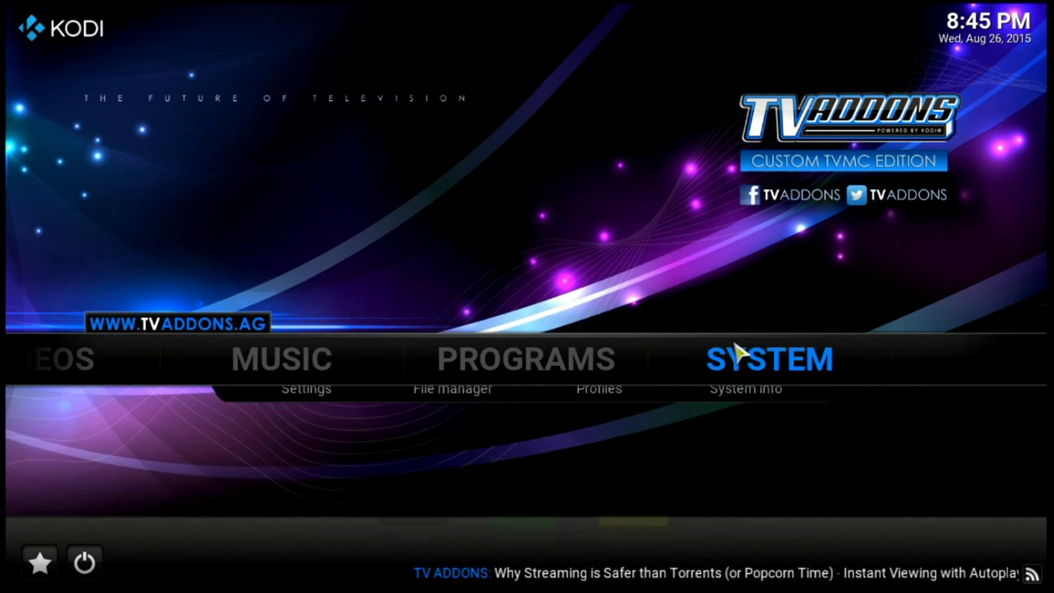
# - Enable Live TV under Settings > TV > General and dismiss the no-PVR-add-on notice
pyautogui.click(748, 358)
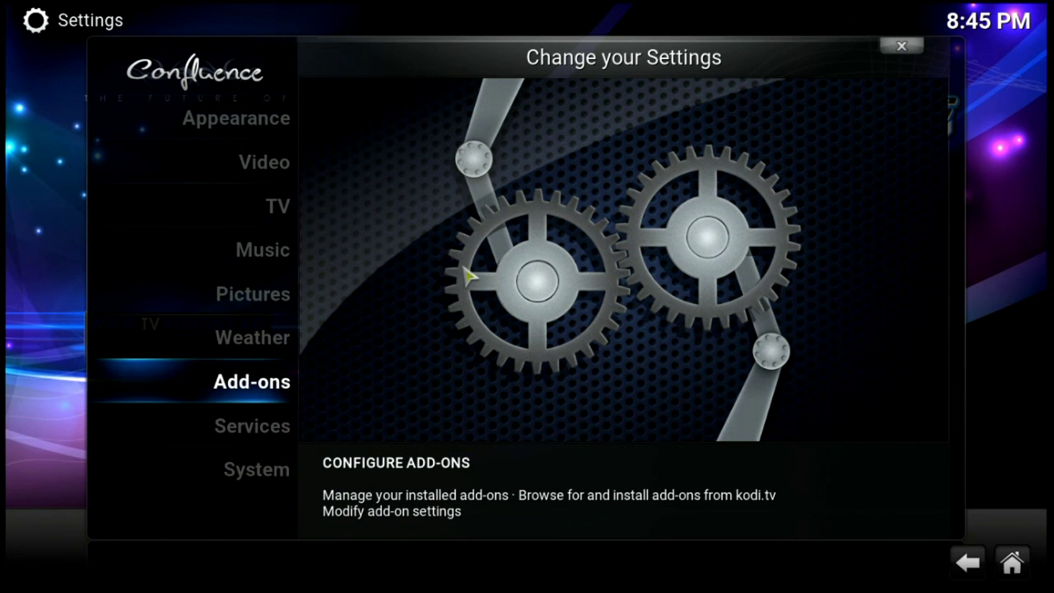
pyautogui.click(254, 223)
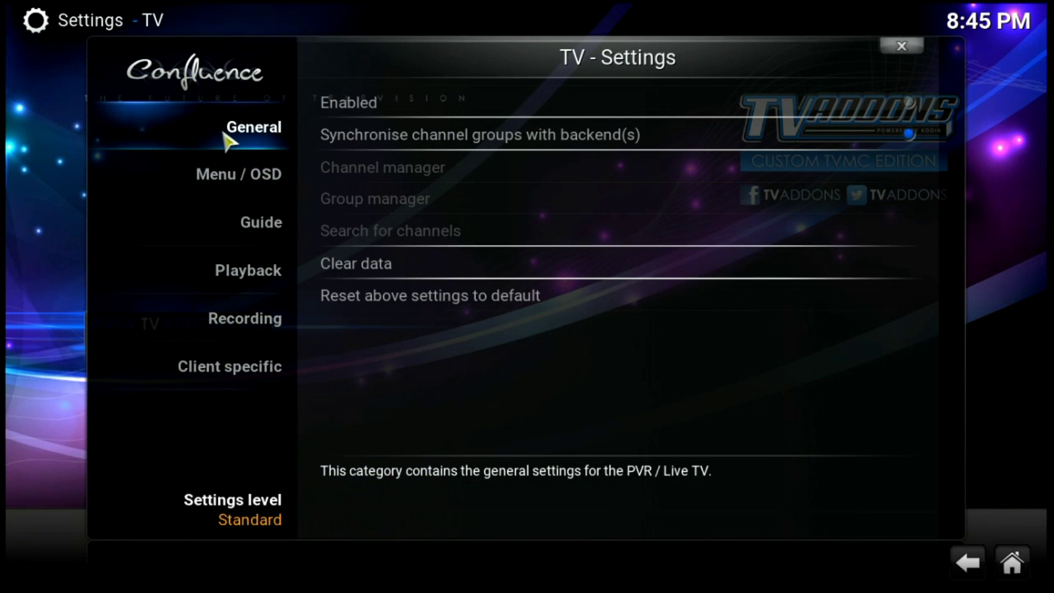
pyautogui.click(417, 111)
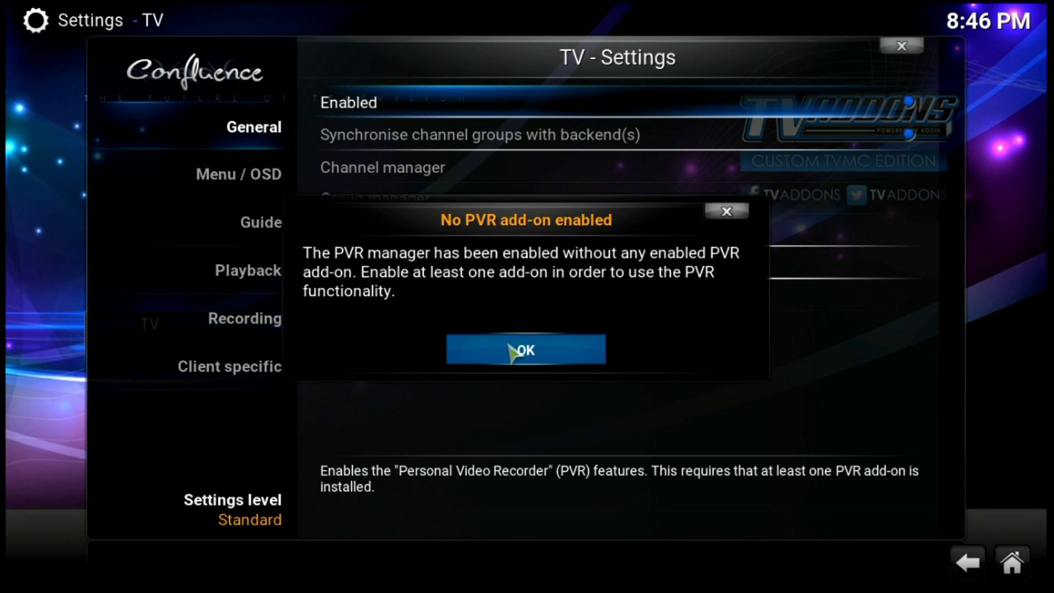
pyautogui.click(513, 350)
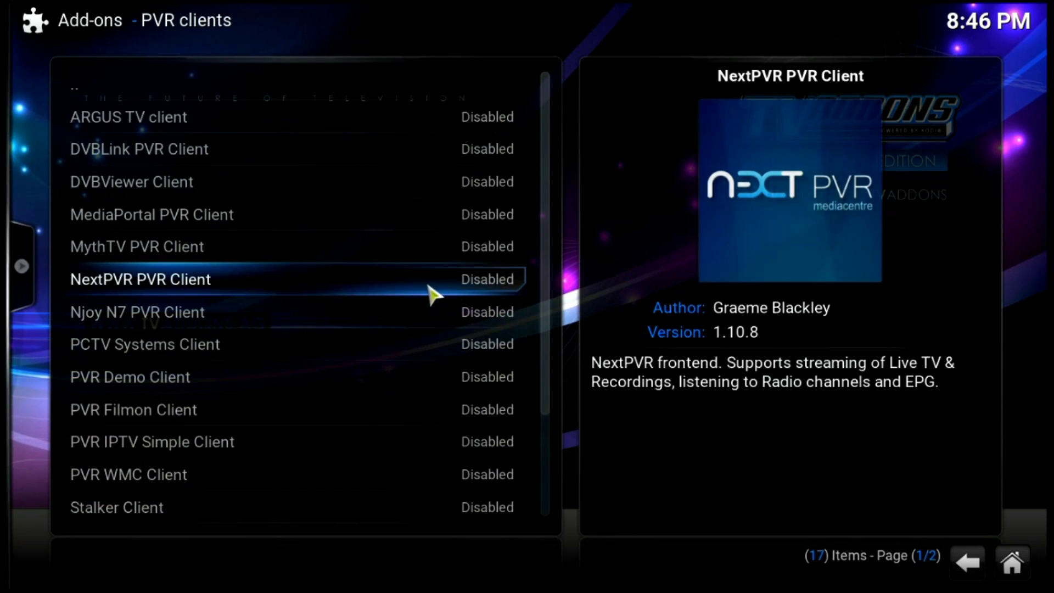
# - Open the configuration of the PVR IPTV Simple Client add-on
pyautogui.scroll(-1, 312, 279)
pyautogui.scroll(-3, 311, 278)
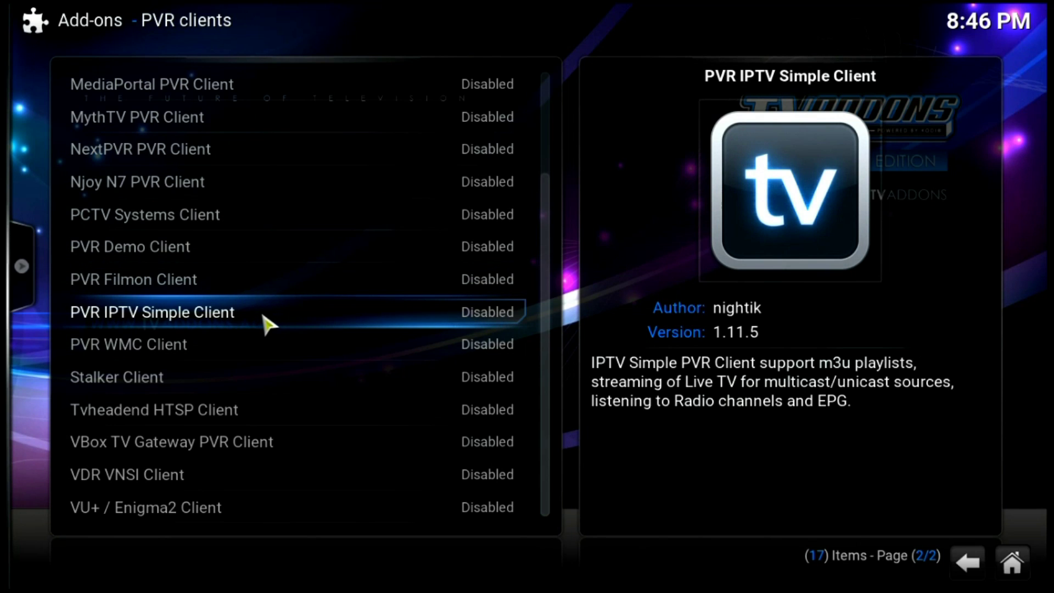
pyautogui.rightClick(268, 324)
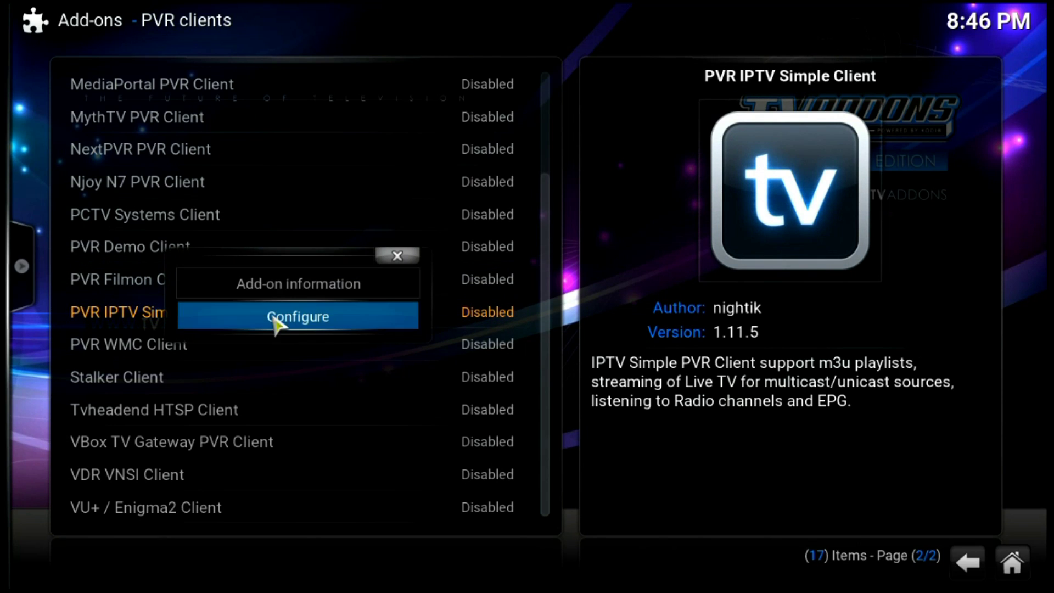
pyautogui.click(283, 322)
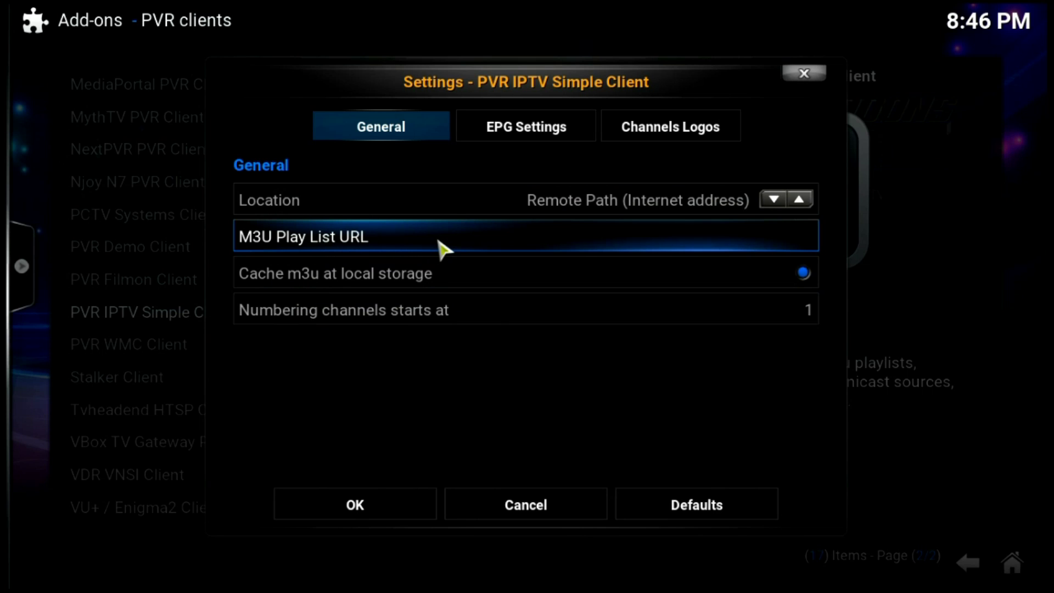
pyautogui.click(443, 250)
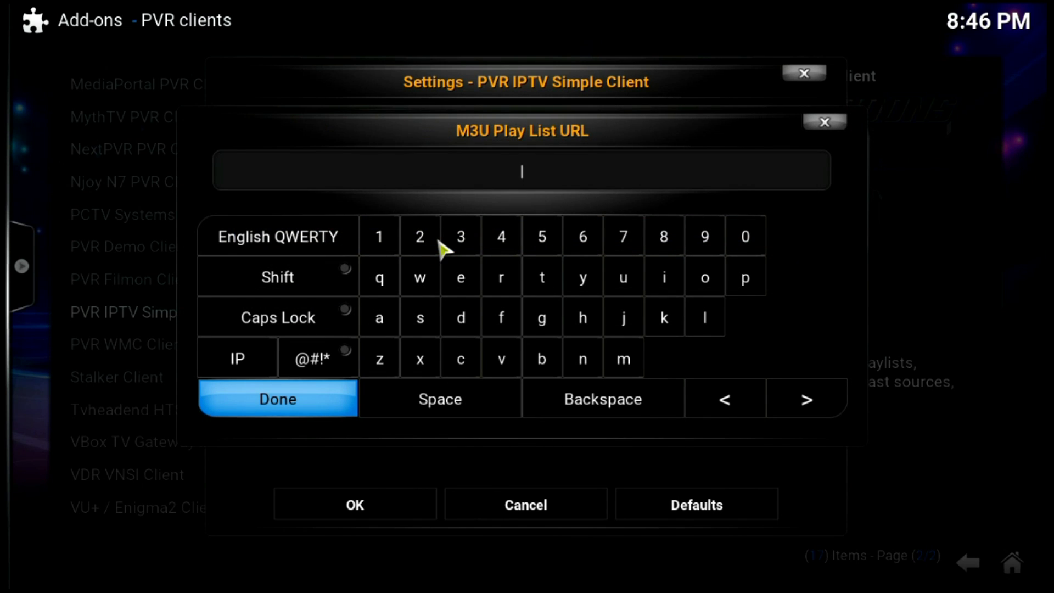
pyautogui.hotkey('ctrl', 'v')
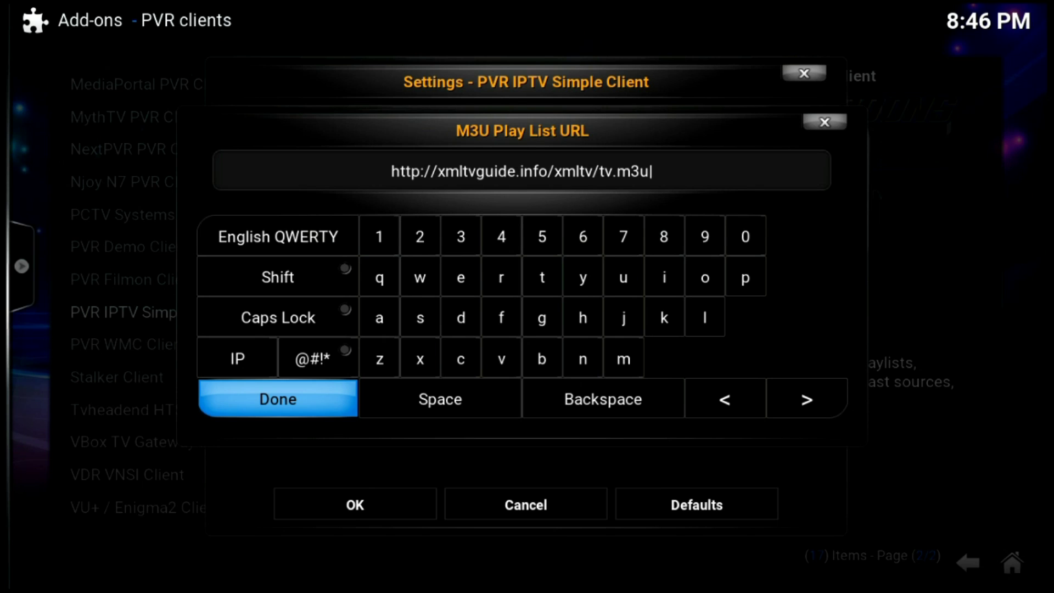
pyautogui.click(327, 399)
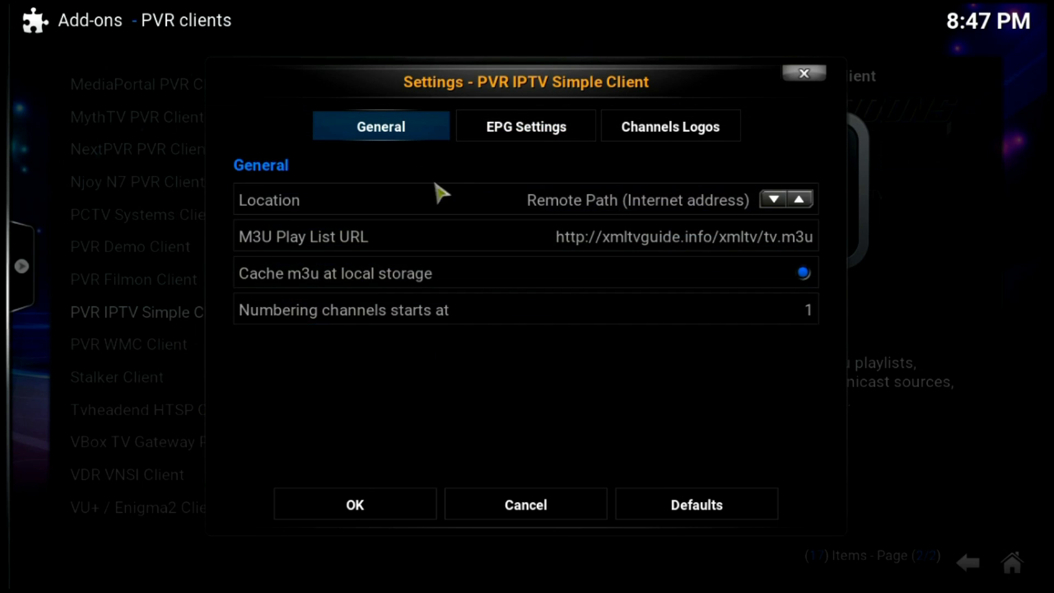
pyautogui.click(520, 134)
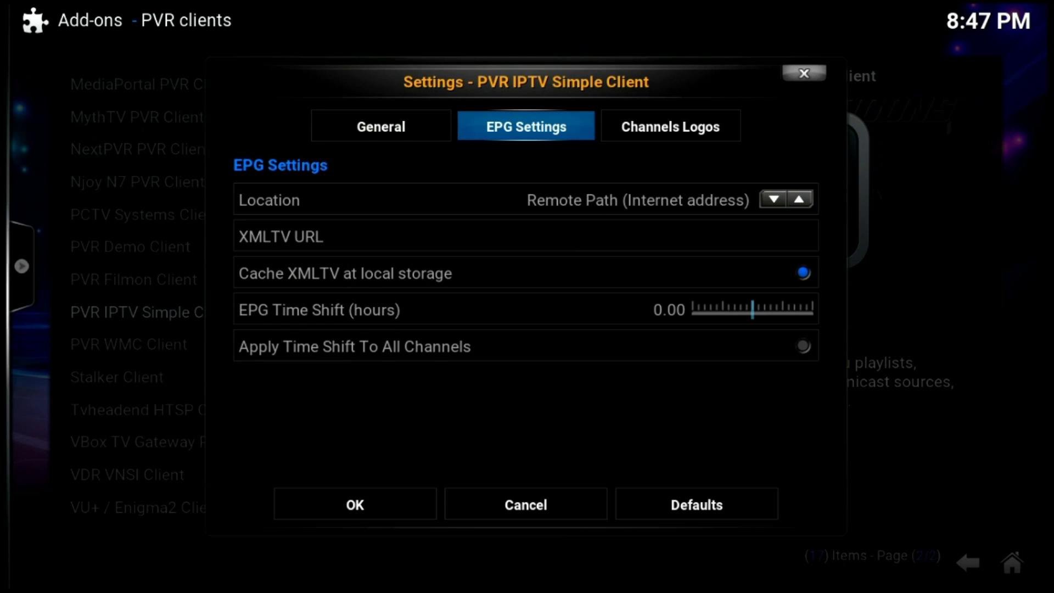
pyautogui.press('super')
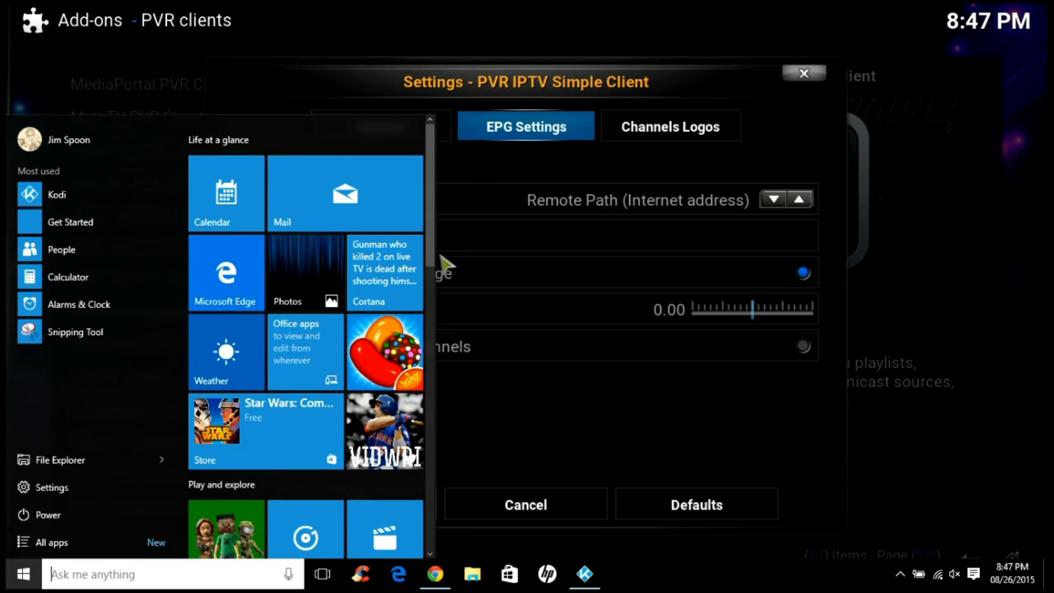
pyautogui.click(435, 574)
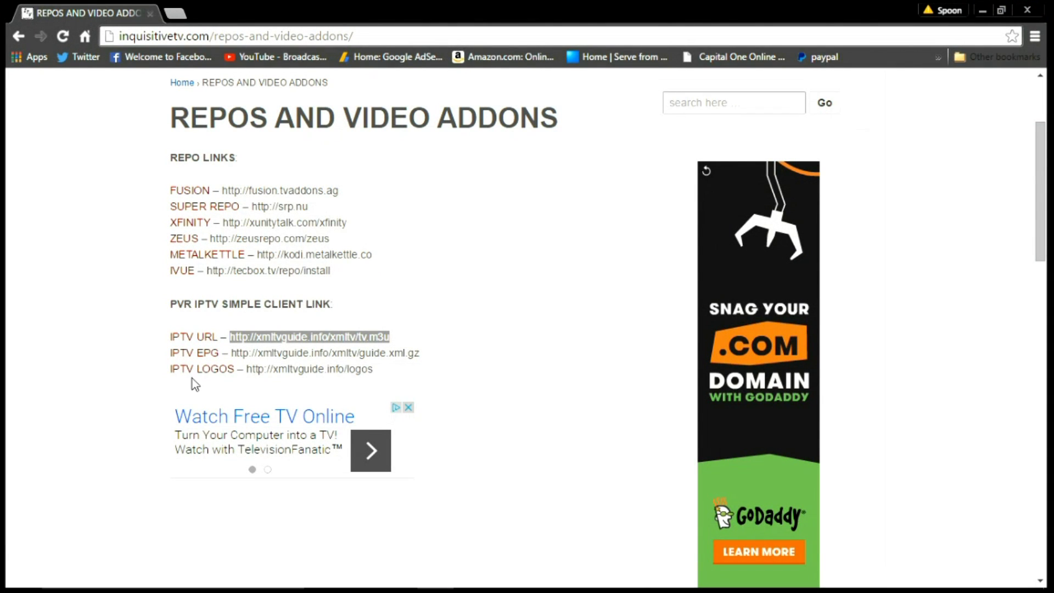
pyautogui.moveTo(420, 355); pyautogui.dragTo(235, 358)
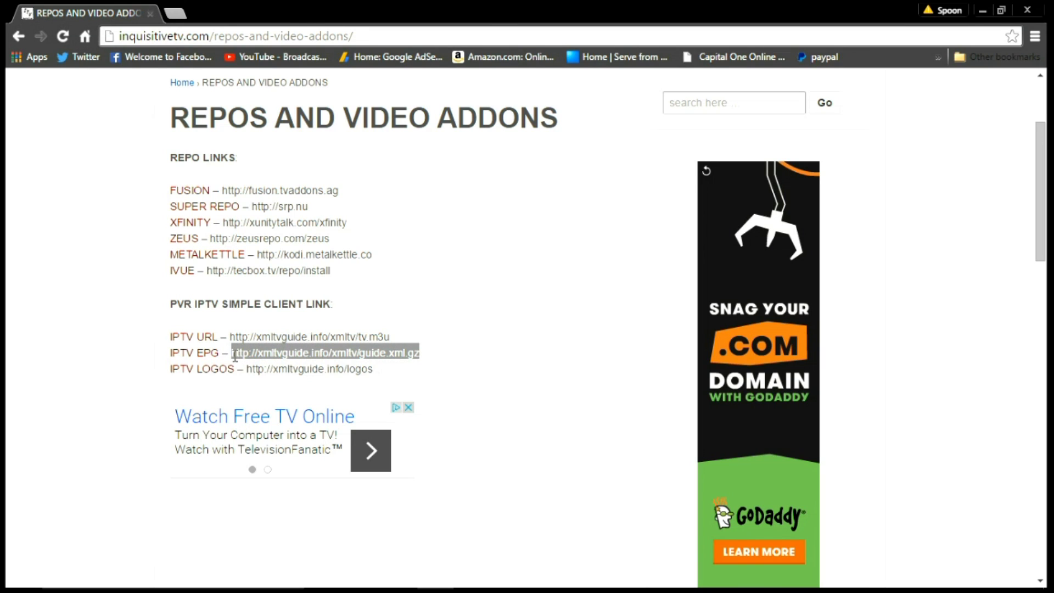
pyautogui.rightClick(237, 357)
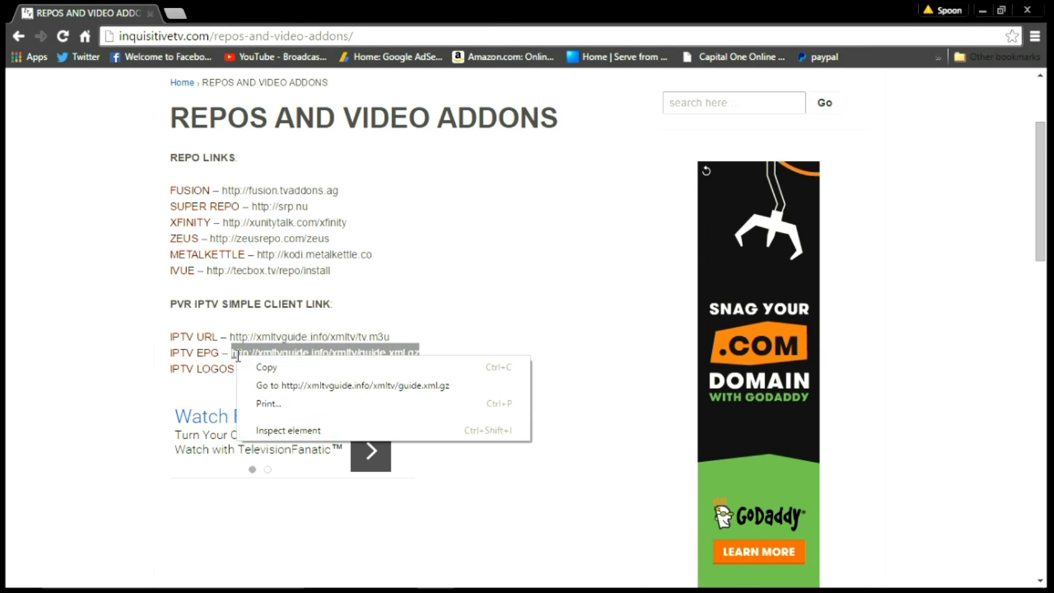
pyautogui.click(293, 369)
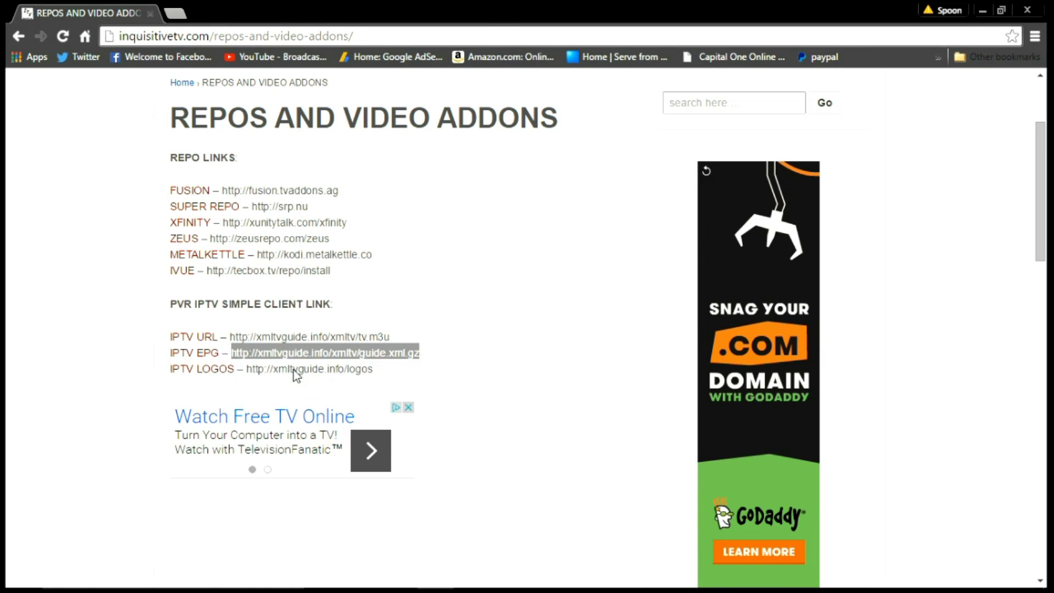
pyautogui.click(980, 10)
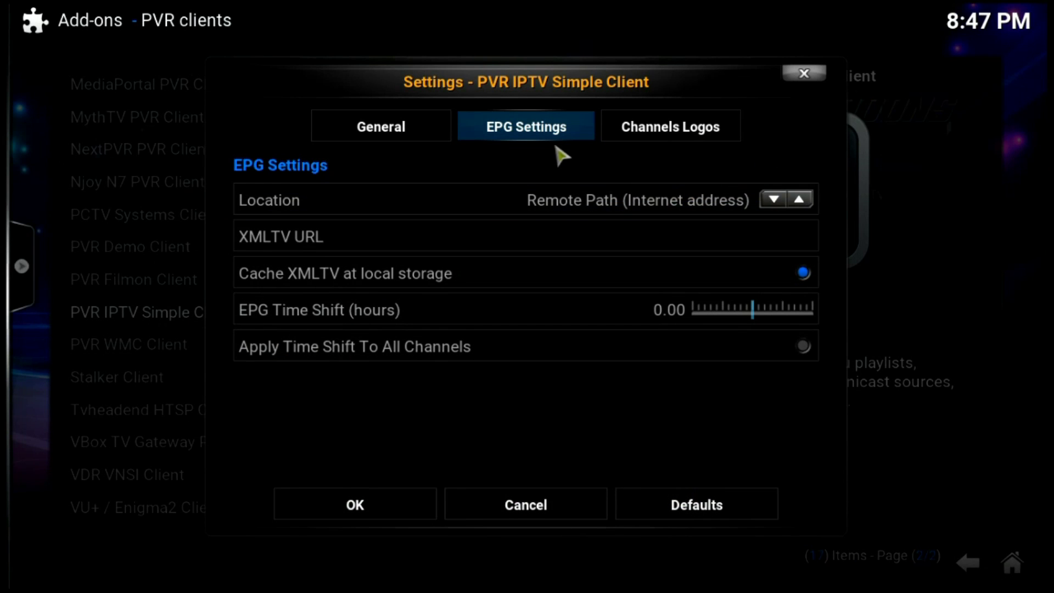
pyautogui.click(485, 244)
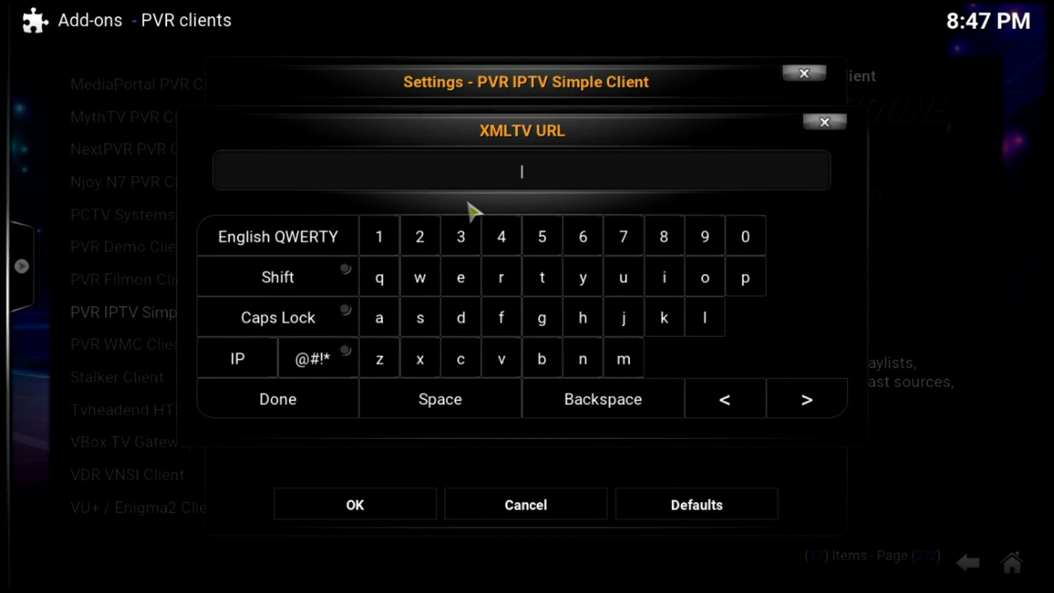
pyautogui.hotkey('ctrl', 'v')
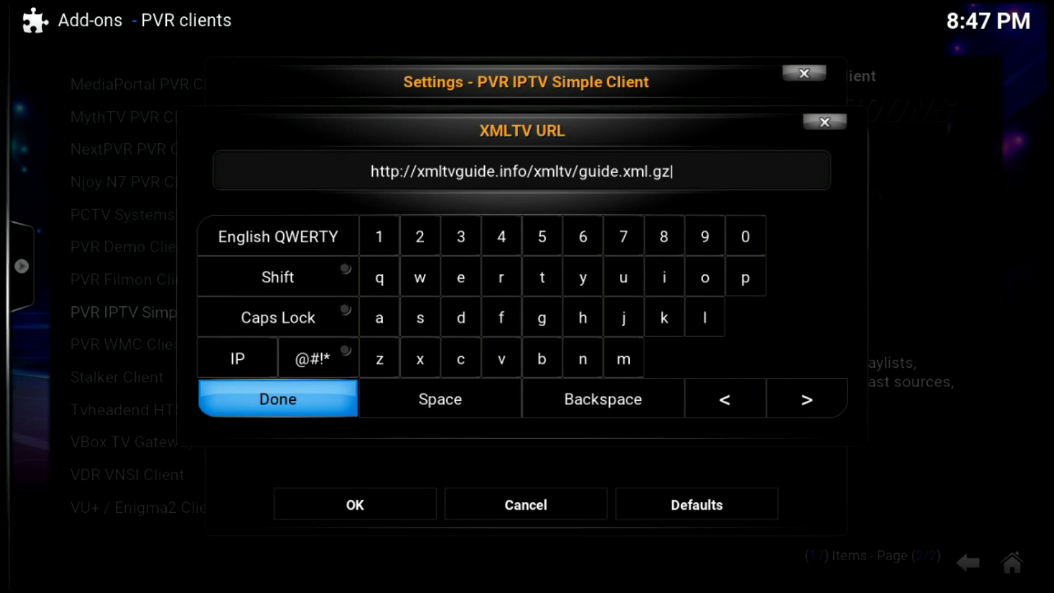
pyautogui.click(324, 396)
pyautogui.click(656, 140)
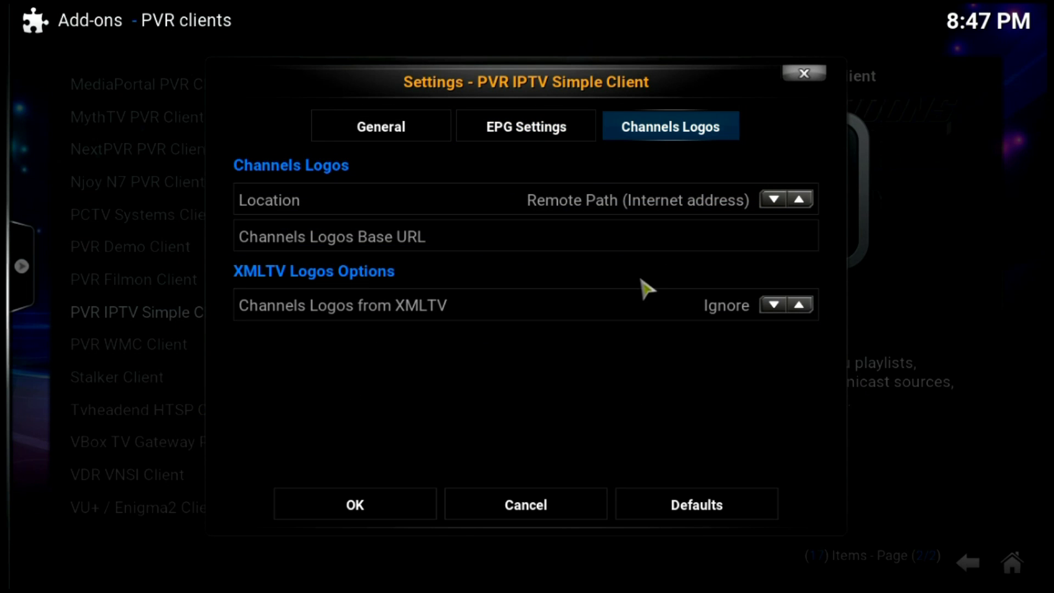
pyautogui.press('super')
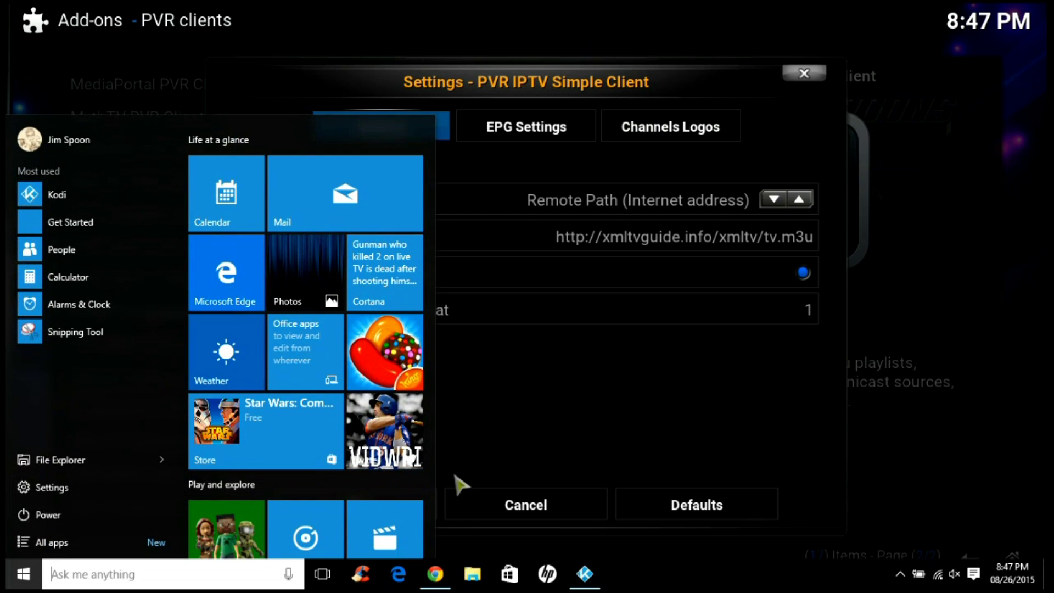
pyautogui.click(435, 573)
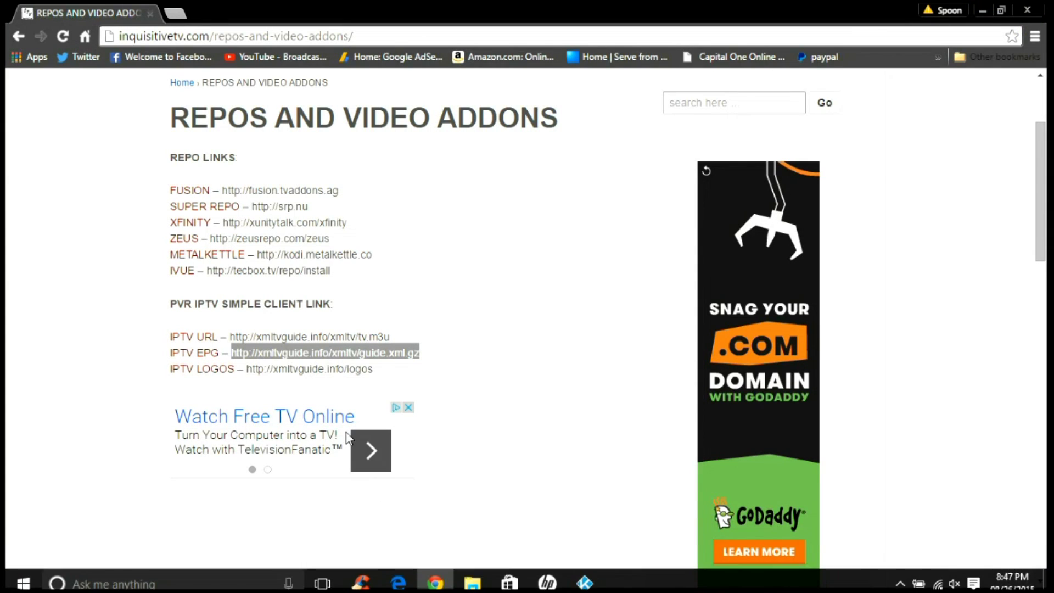
pyautogui.click(375, 371)
pyautogui.moveTo(375, 371); pyautogui.dragTo(249, 375)
pyautogui.rightClick(254, 372)
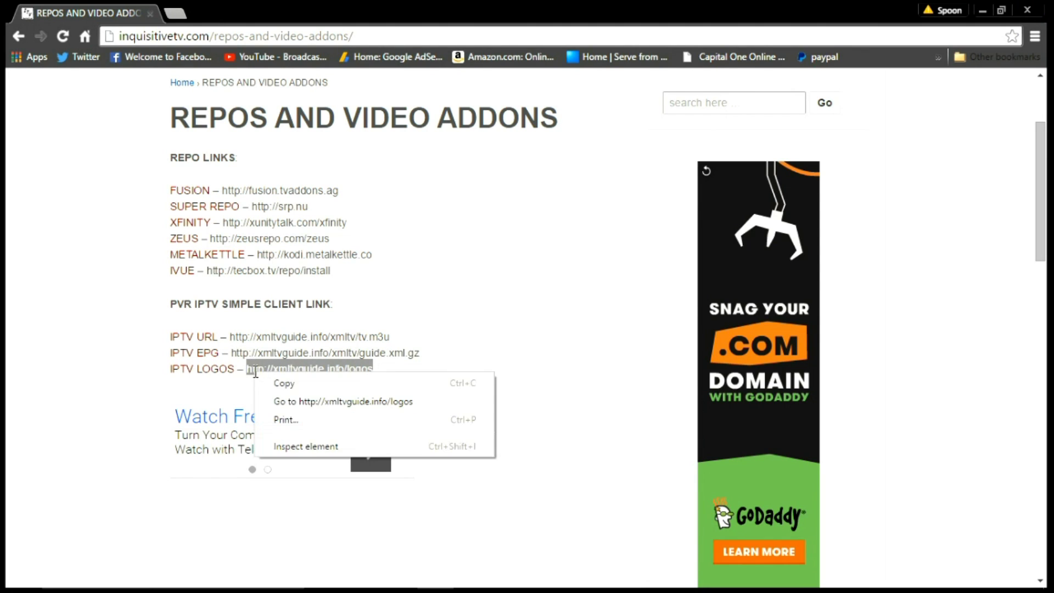
pyautogui.click(288, 385)
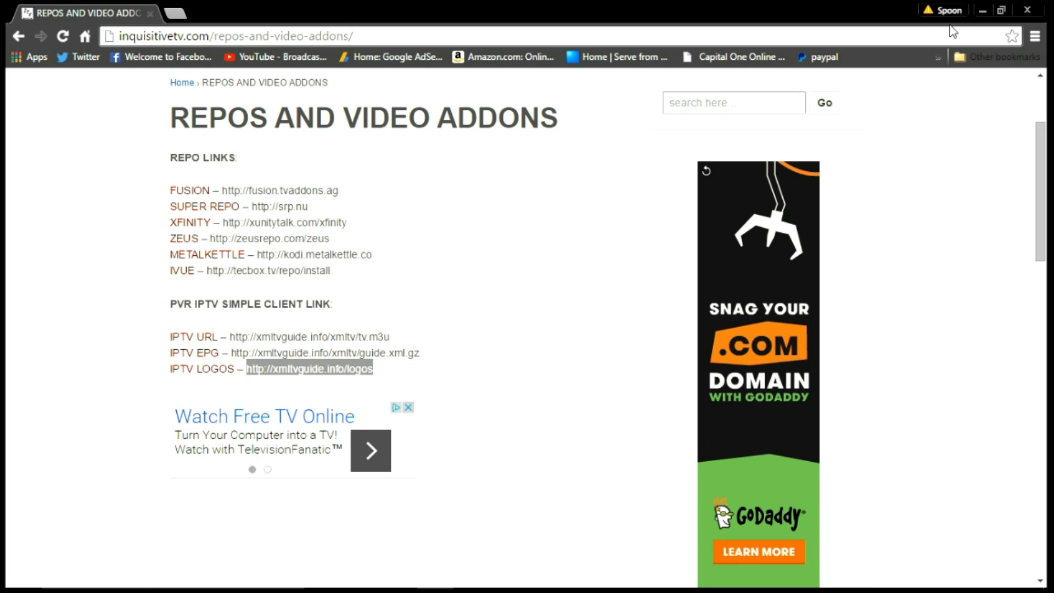
pyautogui.click(981, 8)
pyautogui.click(654, 141)
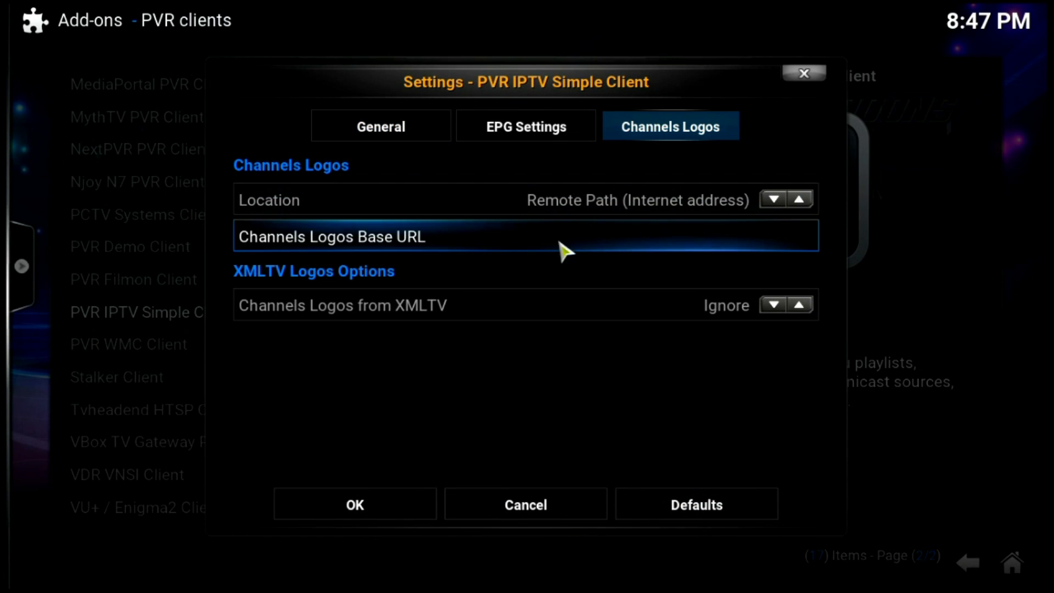
pyautogui.click(544, 244)
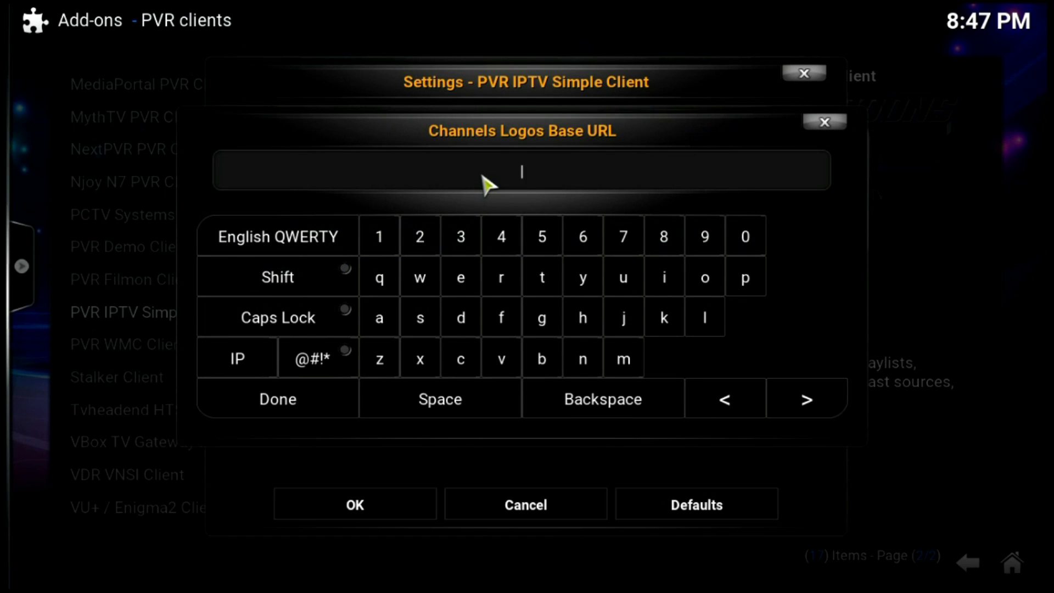
pyautogui.hotkey('ctrl', 'v')
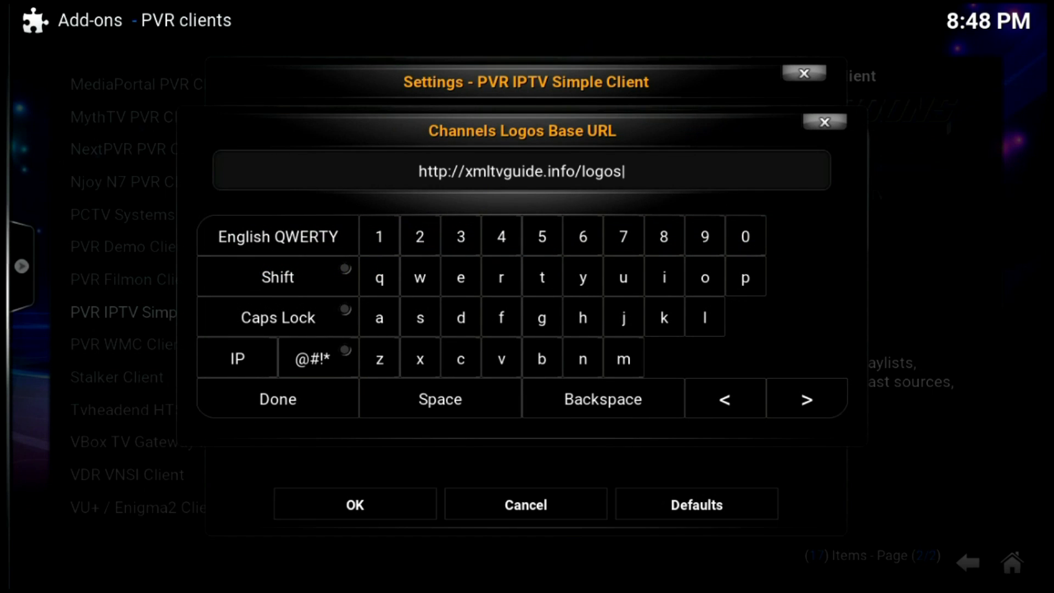
pyautogui.click(340, 399)
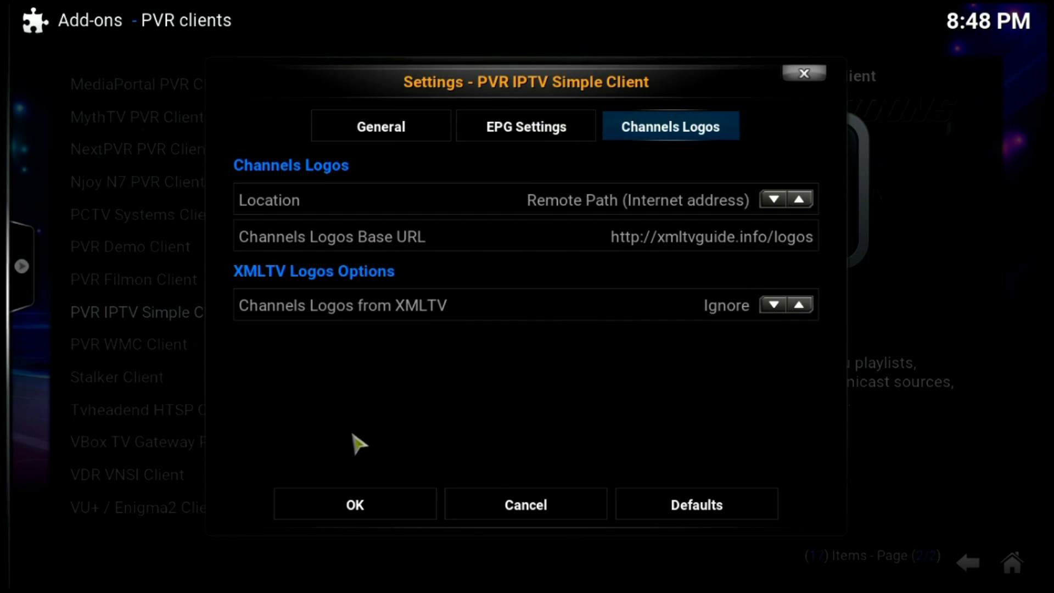
pyautogui.click(365, 504)
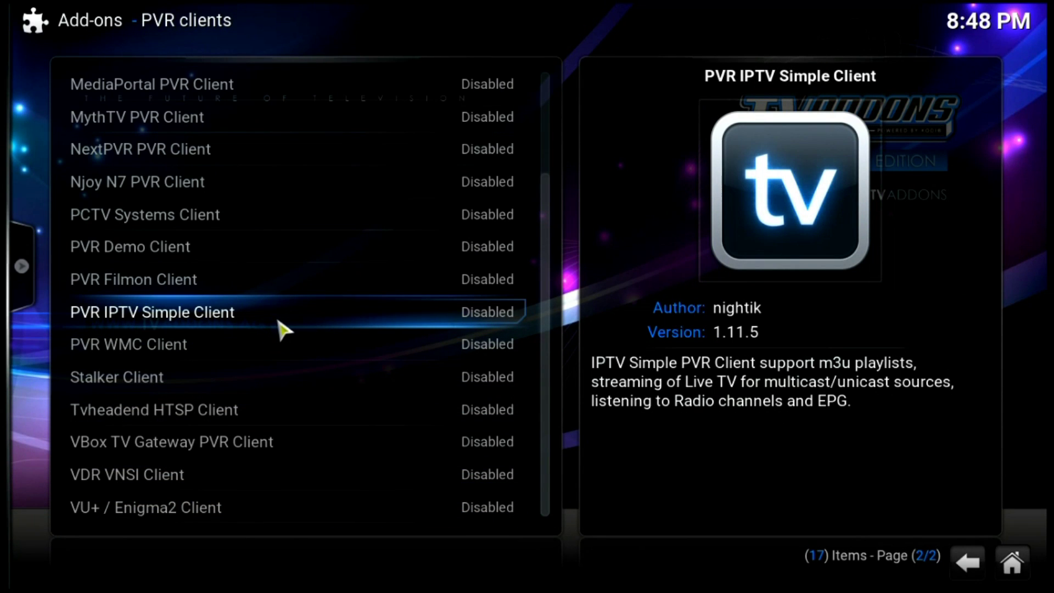
# - Enable PVR IPTV Simple Client from its add-on information, then return to the home screen
pyautogui.click(284, 329)
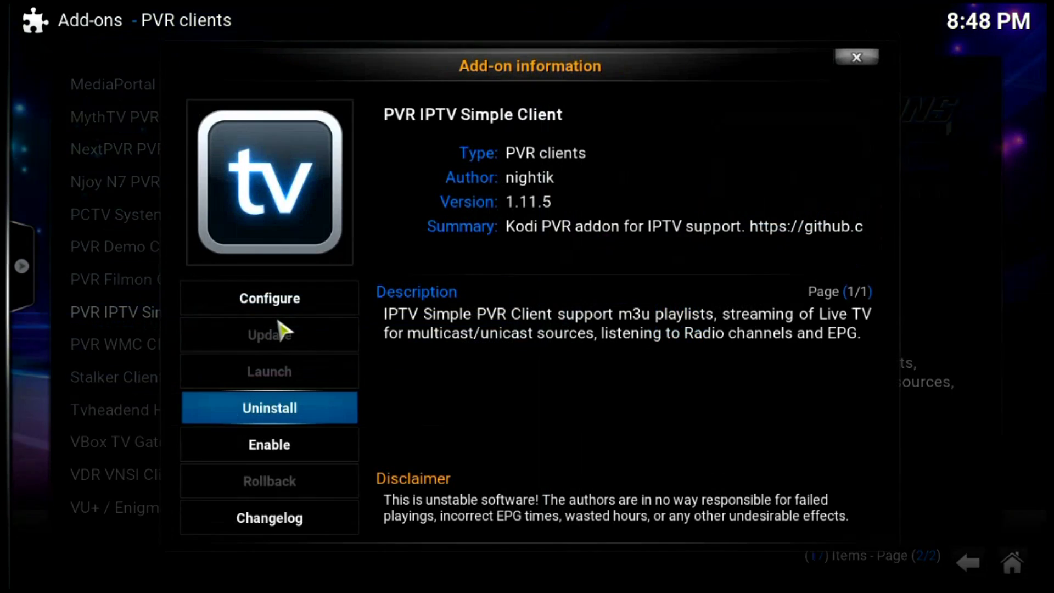
pyautogui.click(292, 445)
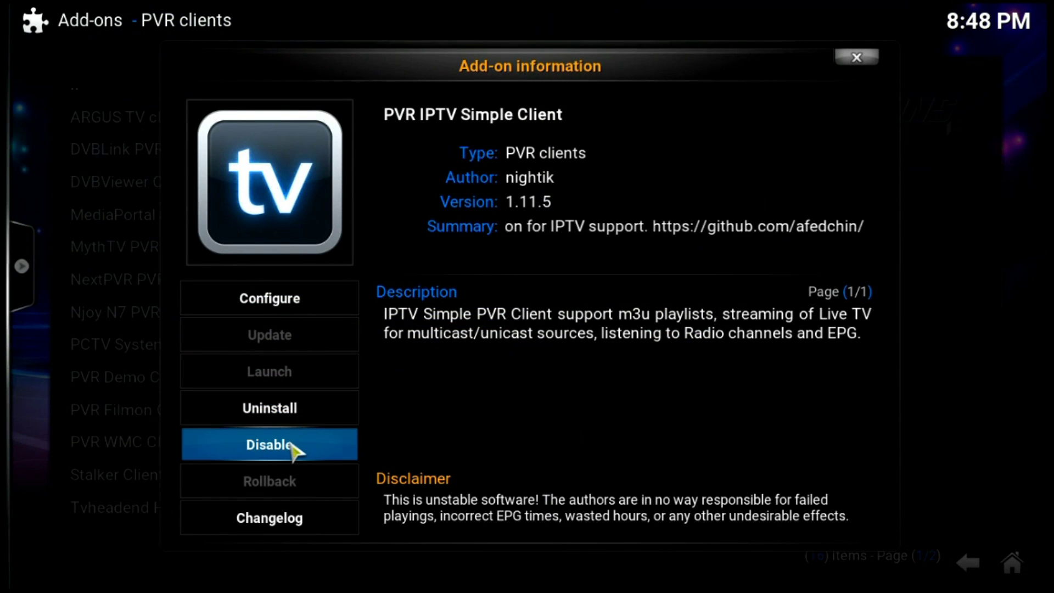
pyautogui.click(854, 58)
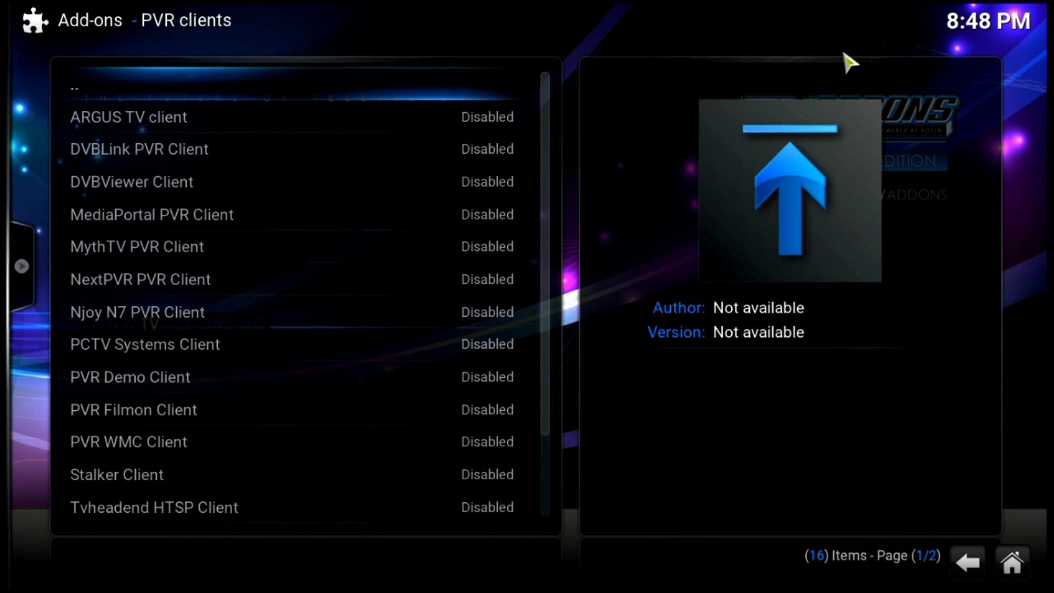
pyautogui.click(1013, 563)
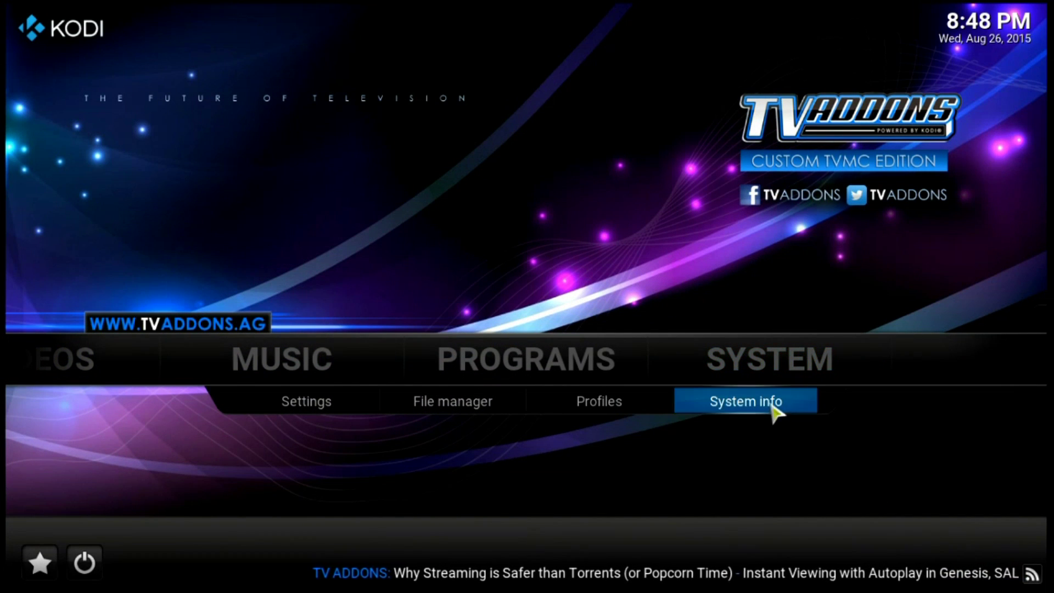
# - Toggle Live TV off and on in Settings > TV > General to load 367 channels, then go Home
pyautogui.click(746, 369)
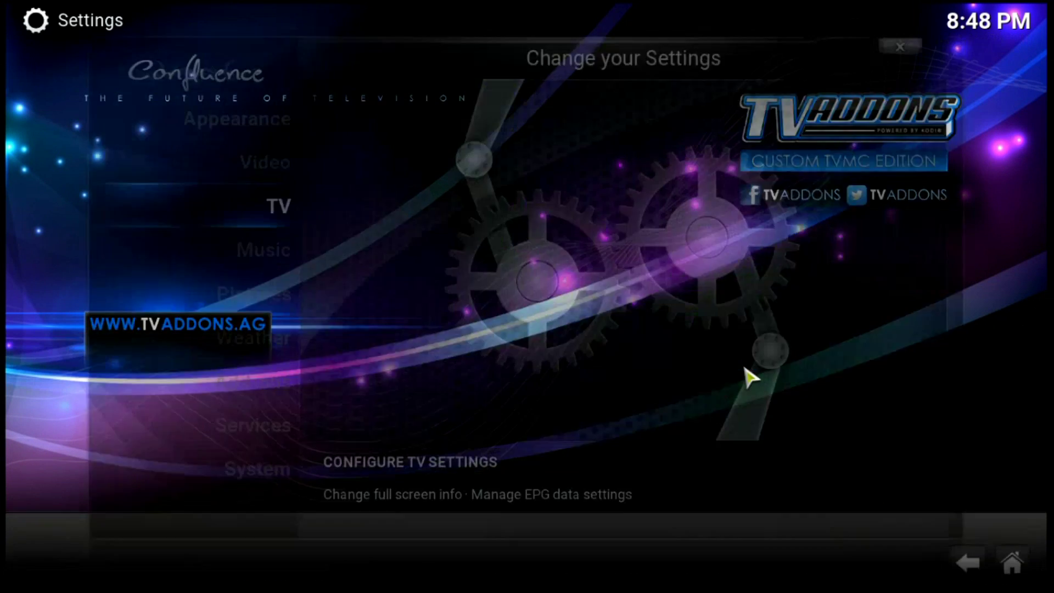
pyautogui.click(277, 217)
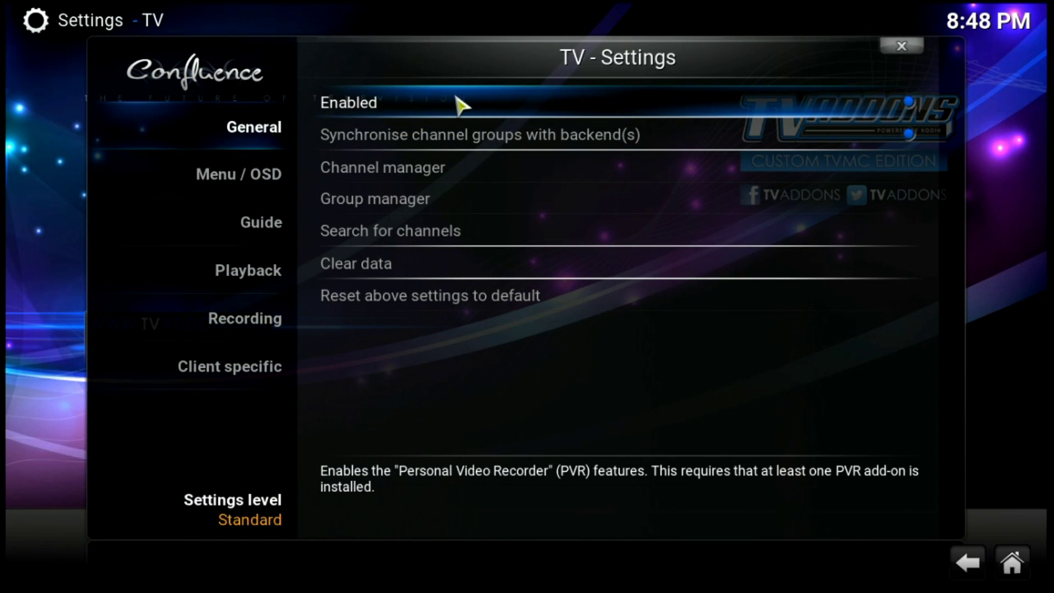
pyautogui.click(461, 107)
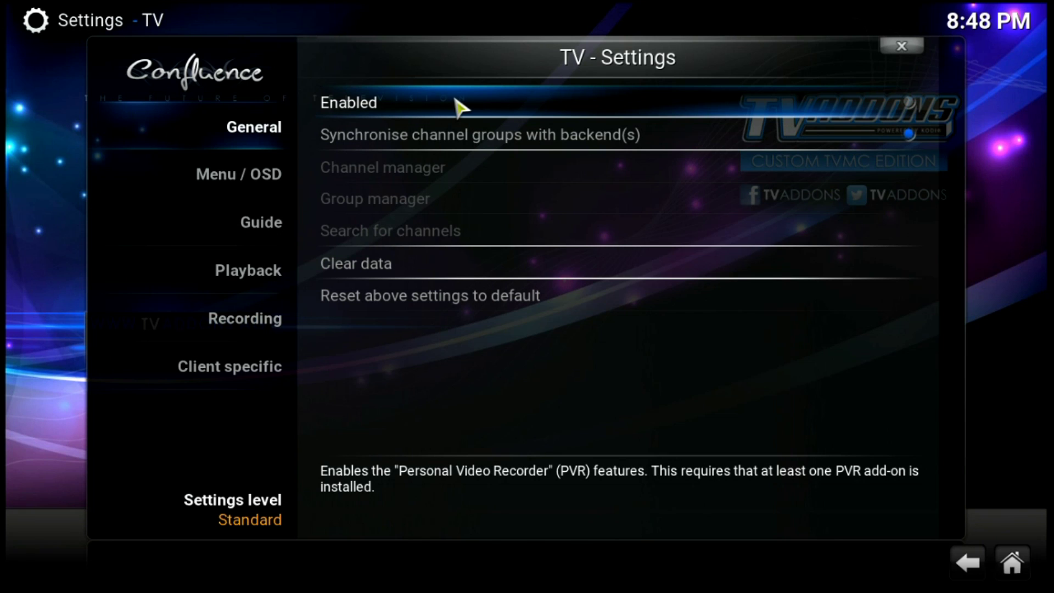
pyautogui.click(460, 107)
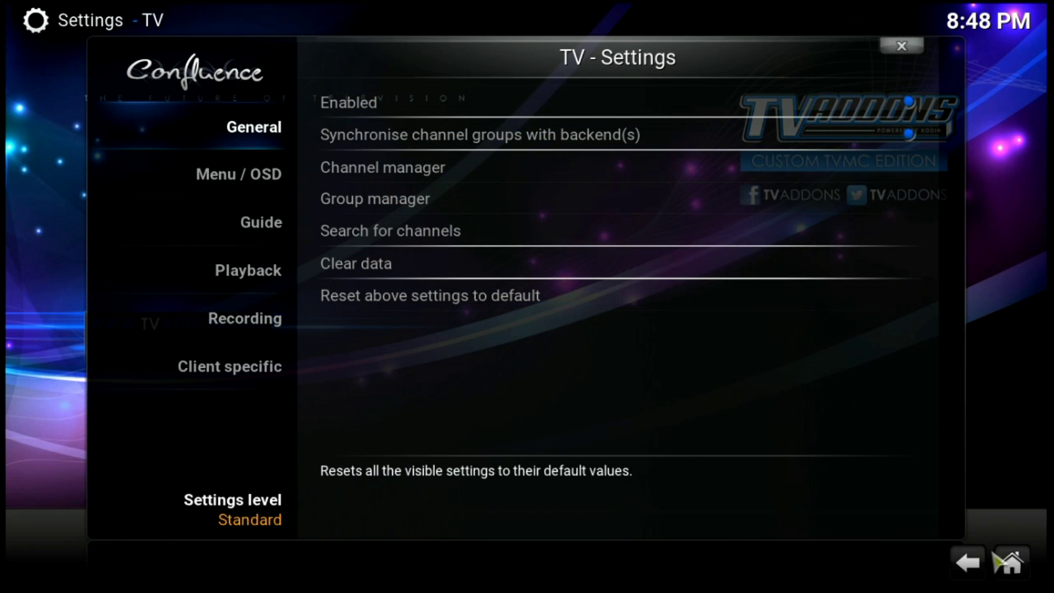
pyautogui.click(1010, 569)
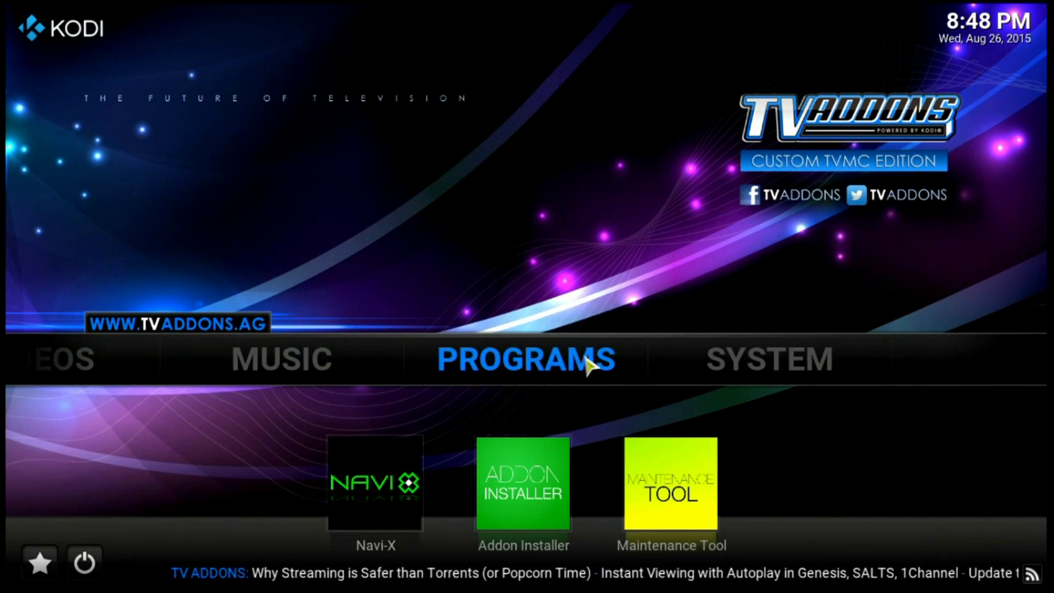
# - Open the TV guide timeline with A&E, ABC7 and AMC listings, then go back home
pyautogui.scroll(1, 590, 363)
pyautogui.scroll(2, 590, 364)
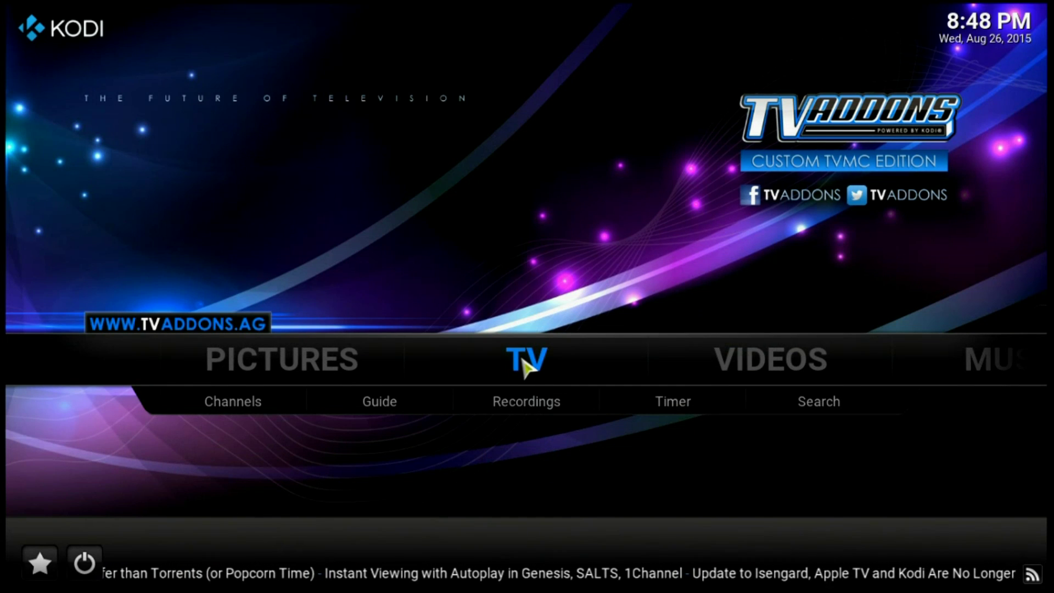
pyautogui.click(430, 411)
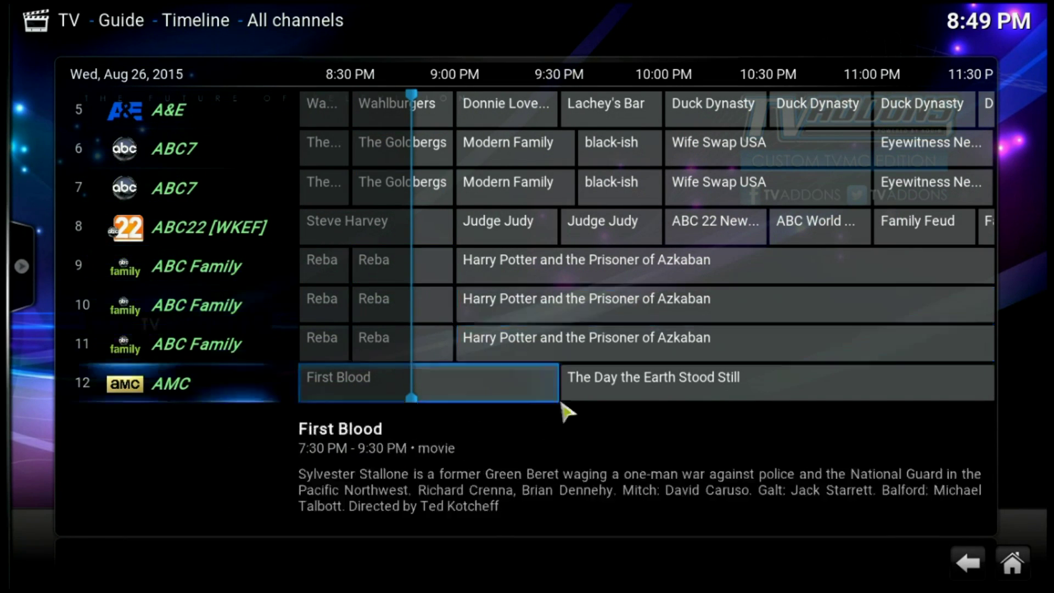
pyautogui.click(962, 568)
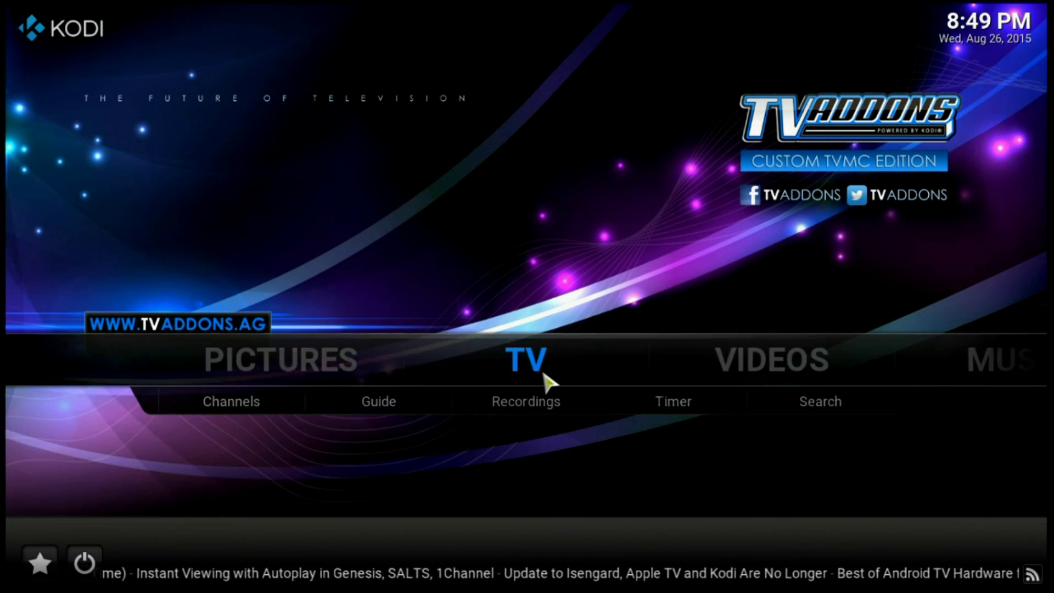
# - Open the All channels list of 367 live TV channels and start playing channel 30, CNN
pyautogui.click(547, 379)
pyautogui.scroll(-14, 286, 253)
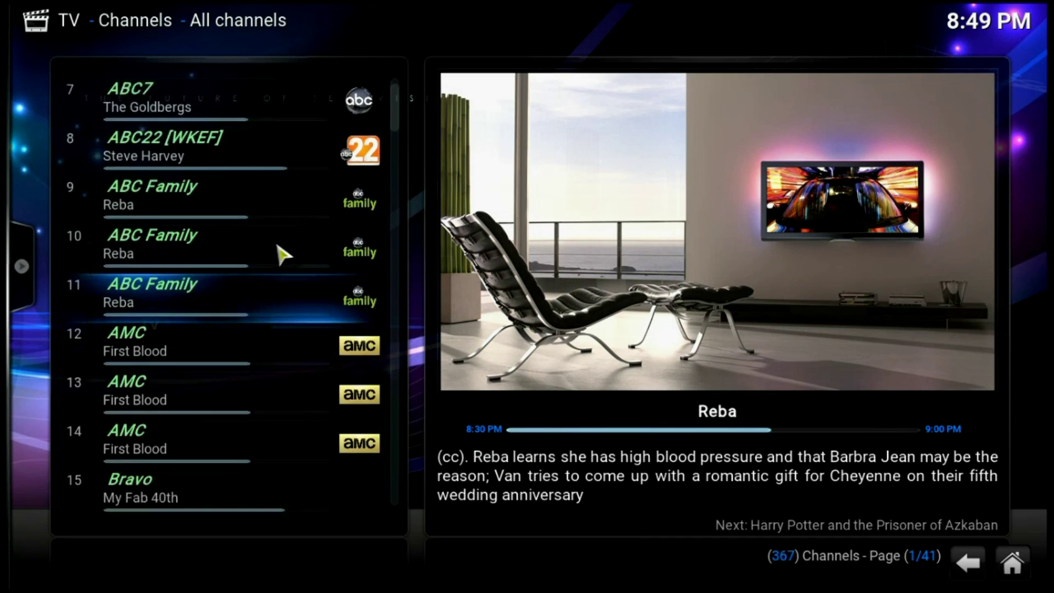
pyautogui.scroll(-8, 265, 258)
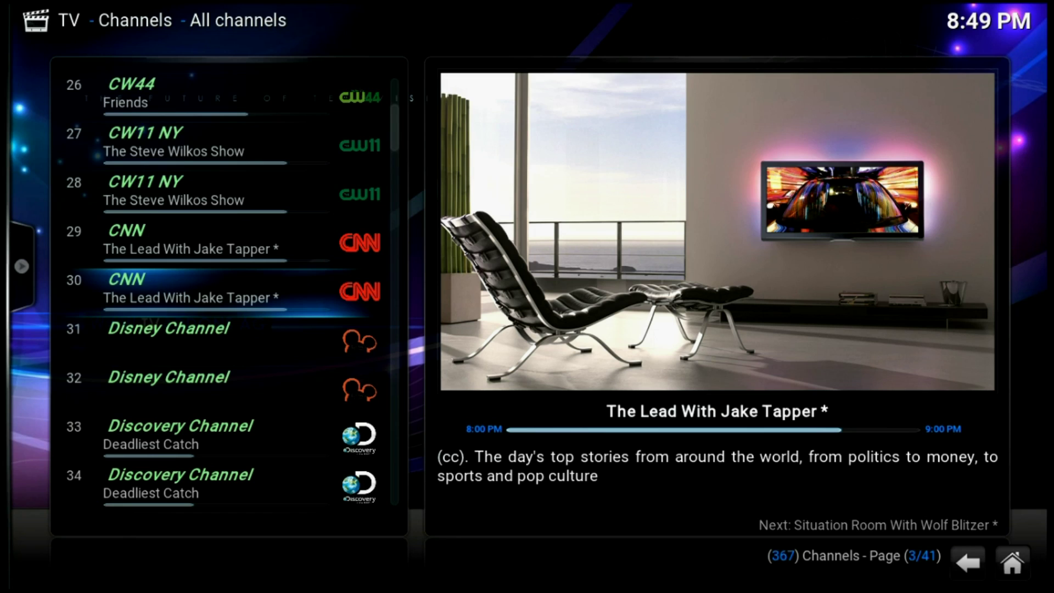
pyautogui.click(260, 303)
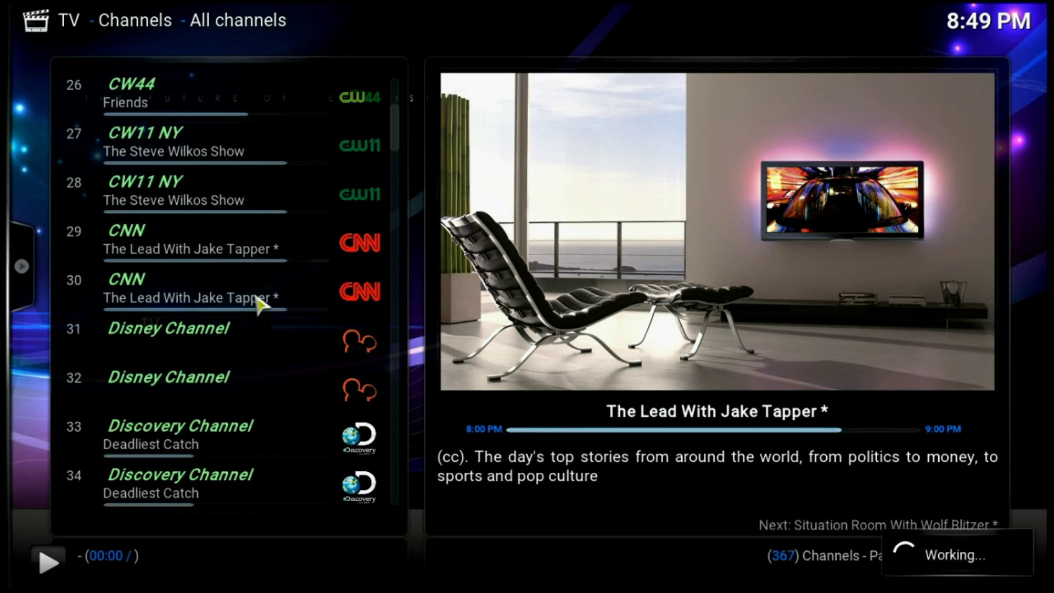